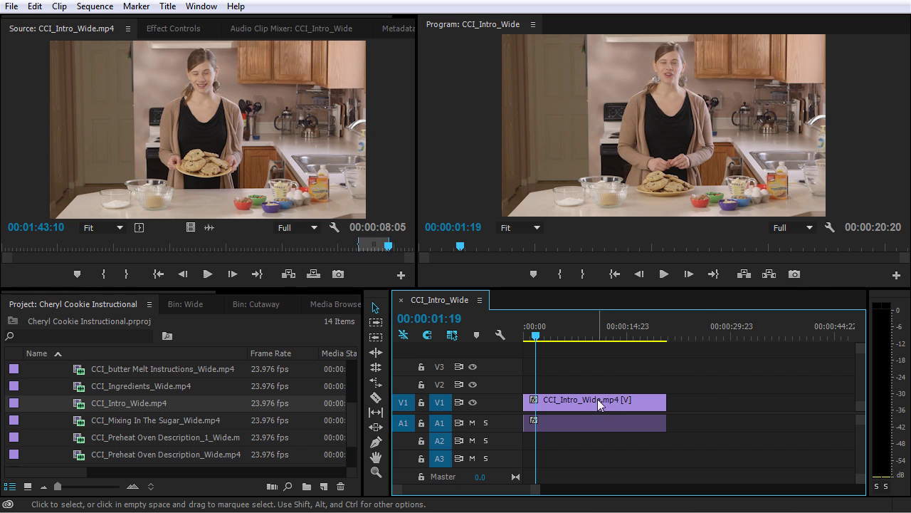
Step: Move the playhead to 00:00:14:02 in the CCI_Intro_Wide sequence
left_click(543, 336)
left_click_drag(544, 336, 623, 345)
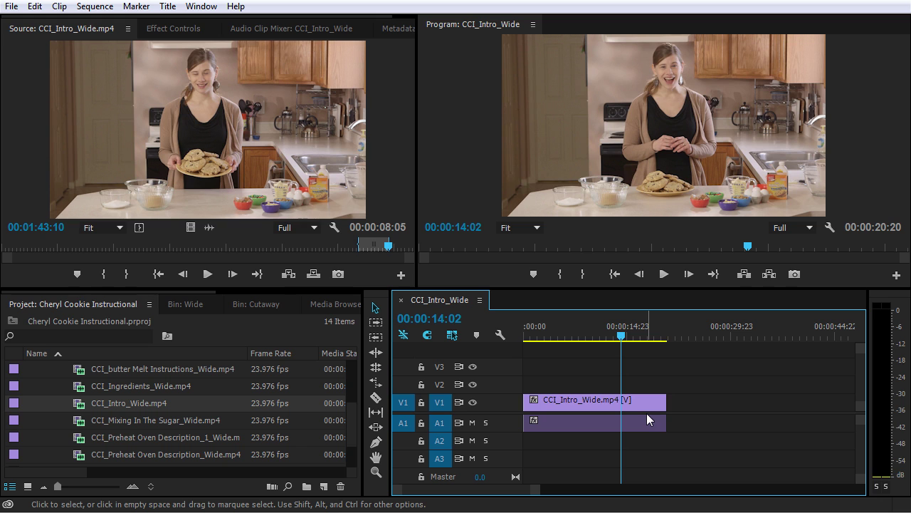
key("equal")
key("minus")
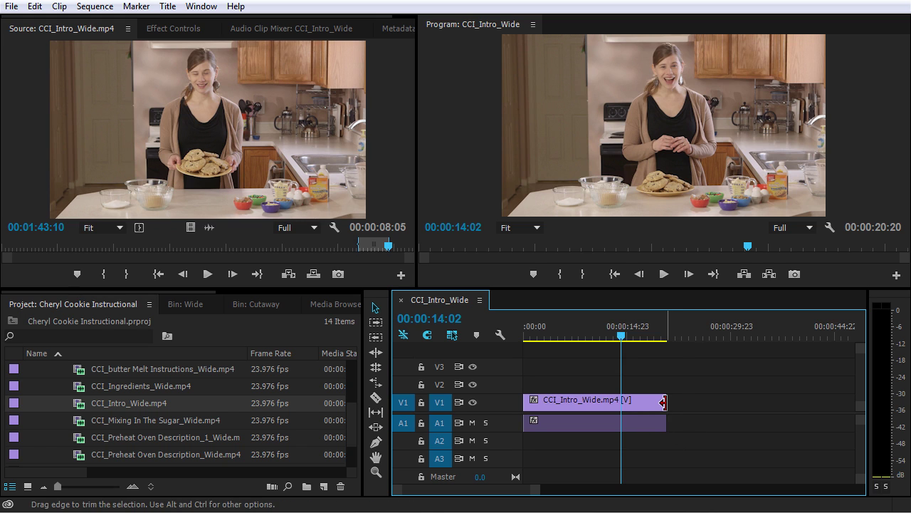
Step: Trim the end of the CCI_Intro_Wide.mp4 clip back to the playhead and extend it back to its full length
left_click_drag(664, 403, 620, 404)
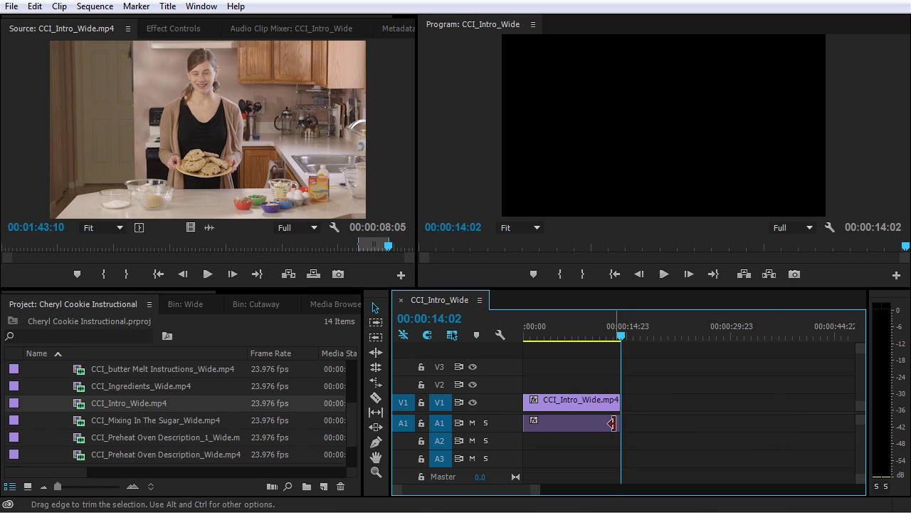
left_click(451, 335)
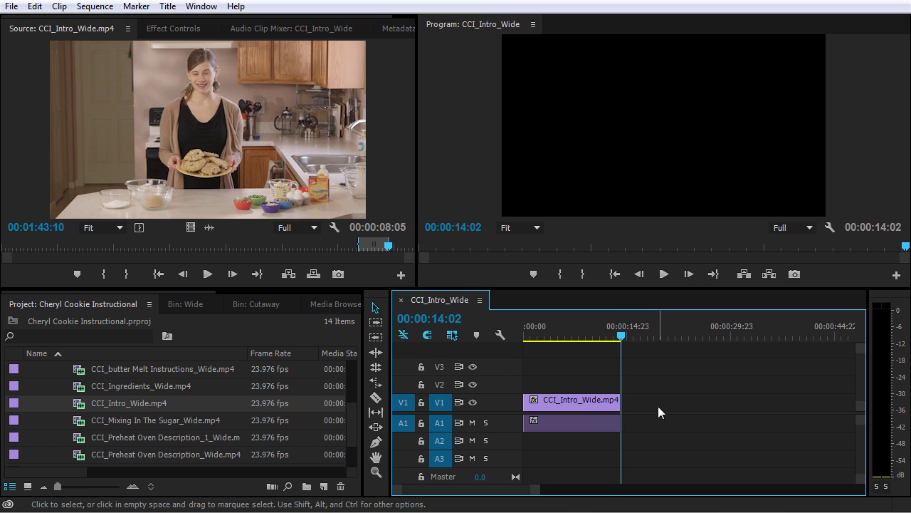
left_click_drag(620, 402, 666, 402)
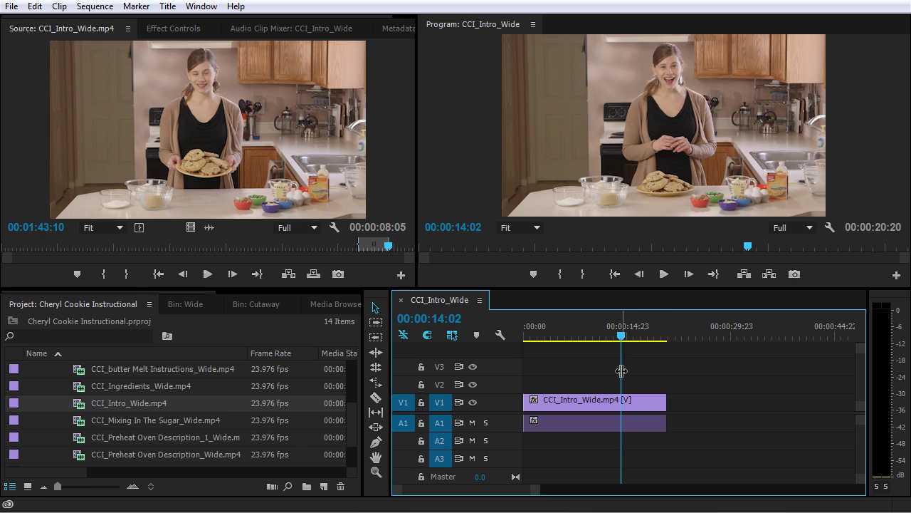
Step: Split the CCI_Intro_Wide.mp4 clip and its audio at the playhead with the Razor tool, and return to the Selection tool
left_click(376, 398)
left_click(627, 420)
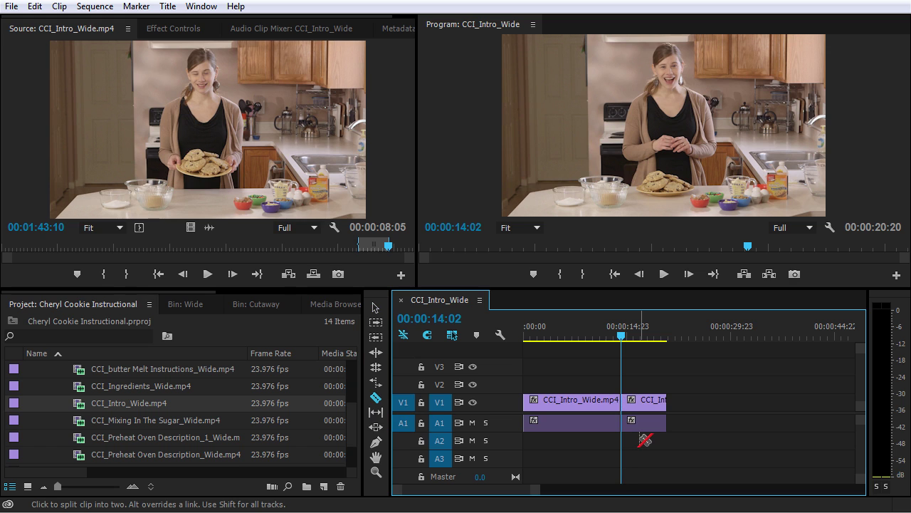
left_click(375, 307)
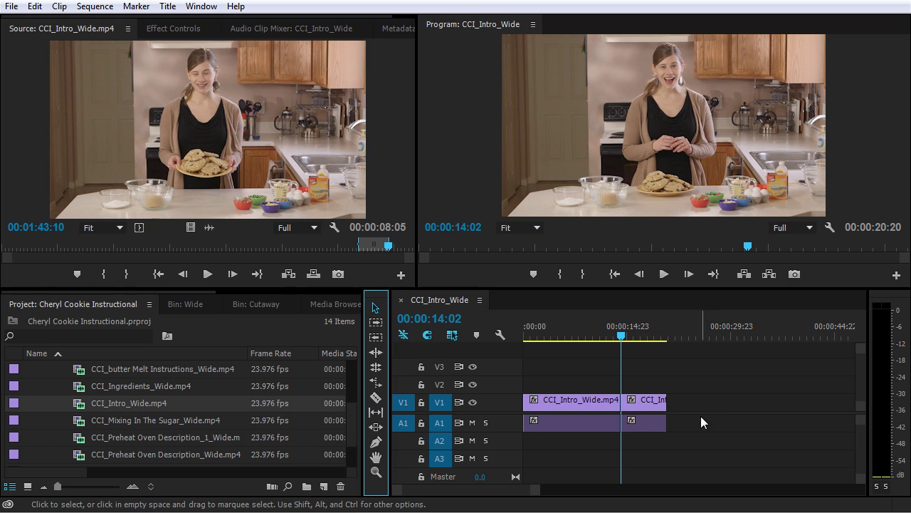
Step: Delete the video and audio segment after the cut, and undo back to the unsplit clip
left_click_drag(695, 390, 647, 449)
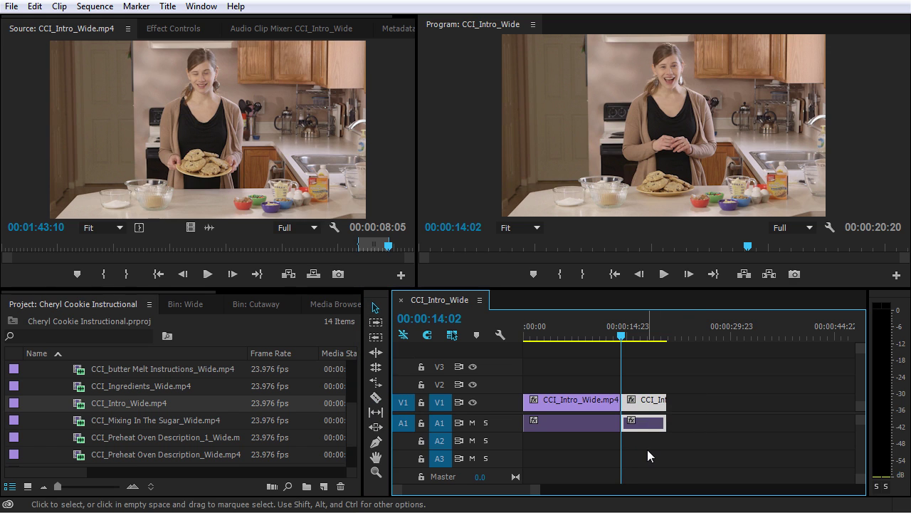
key("Delete")
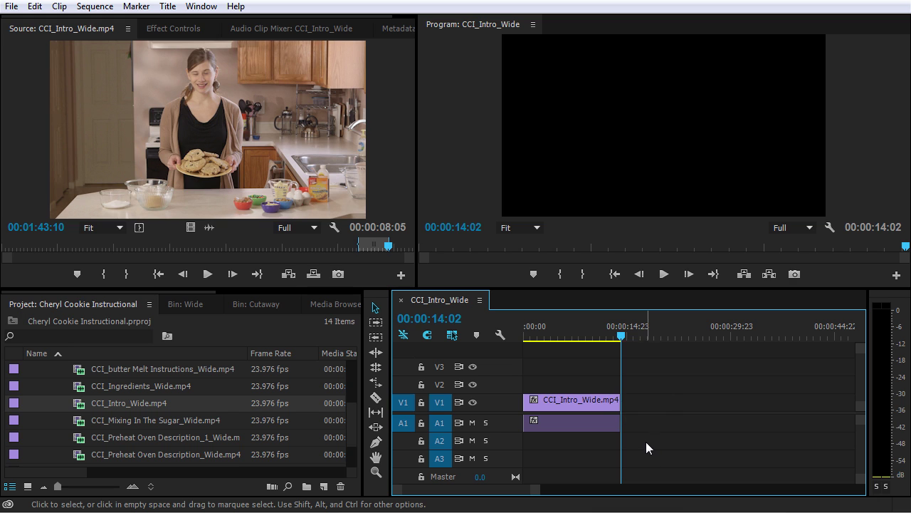
key("ctrl+z")
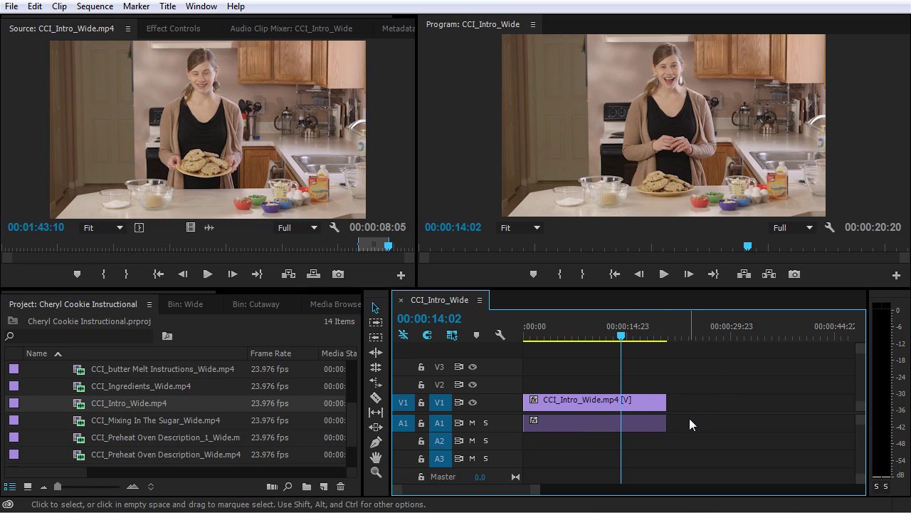
Step: Split the clip's video and audio at the playhead with Add Edit
key("ctrl+k")
key("equal")
key("equal")
key("equal")
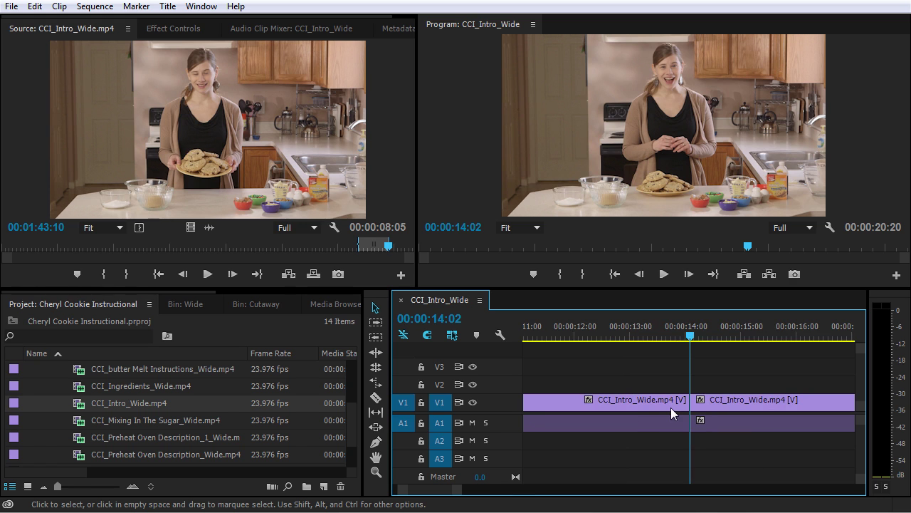
Step: Step the playhead back from the cut to 00:00:13:19
left_click(687, 337)
key("Left")
key("Left")
key("Left")
key("Left")
key("Left")
key("Left")
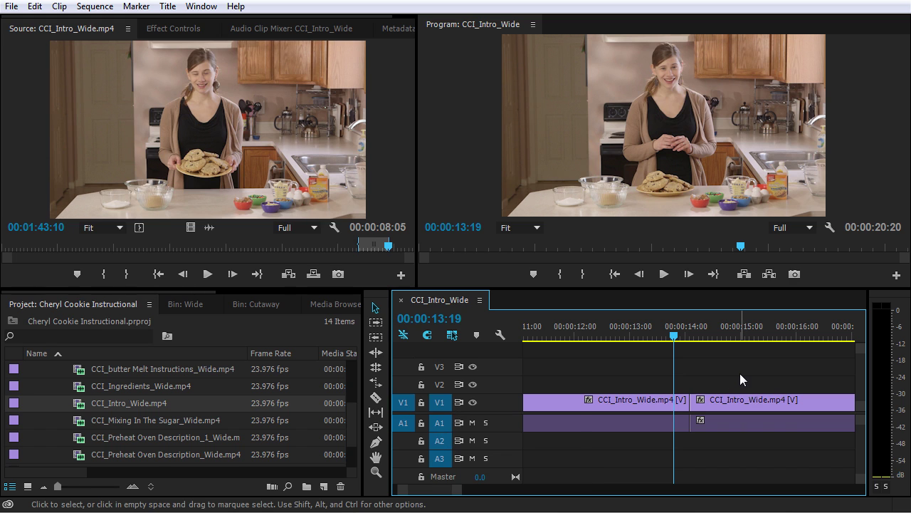
Step: Undo the split and turn off targeting for track V1
key("ctrl+z")
left_click(442, 403)
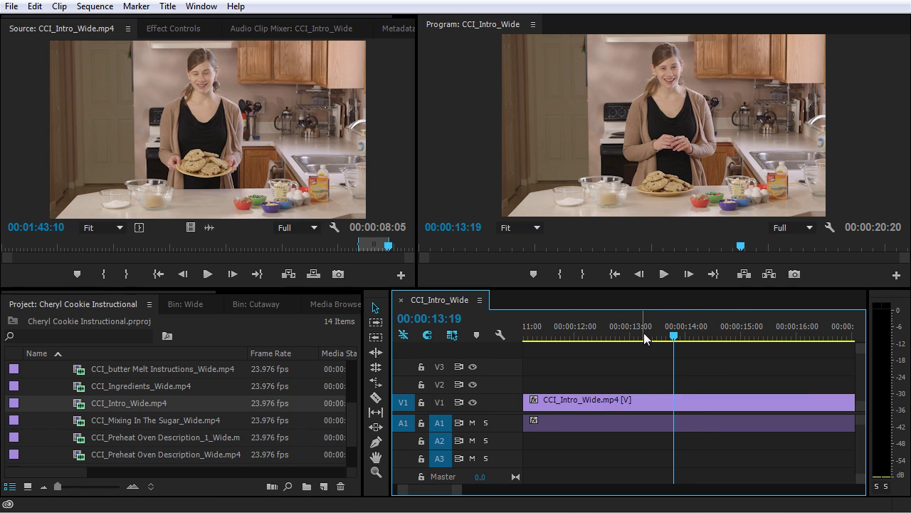
Step: Step the playhead forward to 00:00:14:02 and split only the A1 audio there with Add Edit
key("Right")
key("Right")
key("Right")
key("Right")
key("Right")
key("Right")
key("Right")
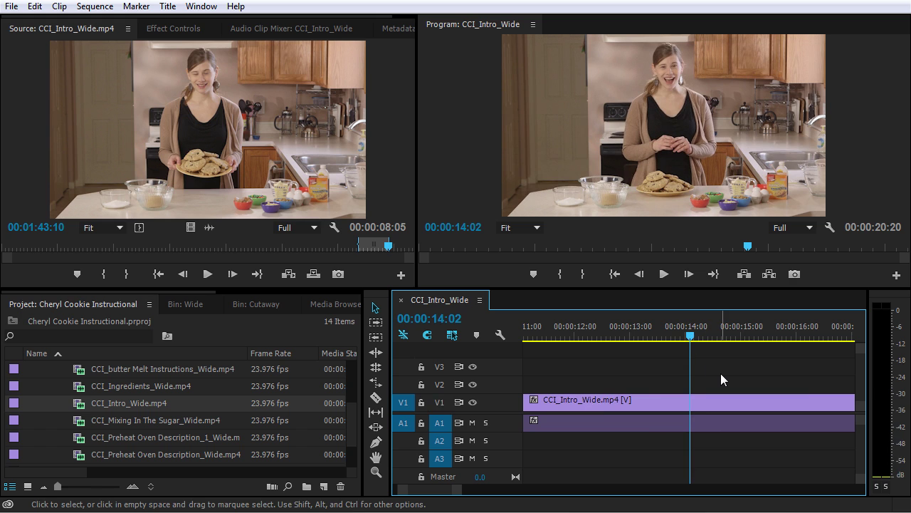
key("ctrl+k")
Step: Move the playhead back to 00:00:13:20 and select the A1 audio segment after the cut
key("Left")
key("Left")
key("Left")
key("Left")
key("Left")
key("Left")
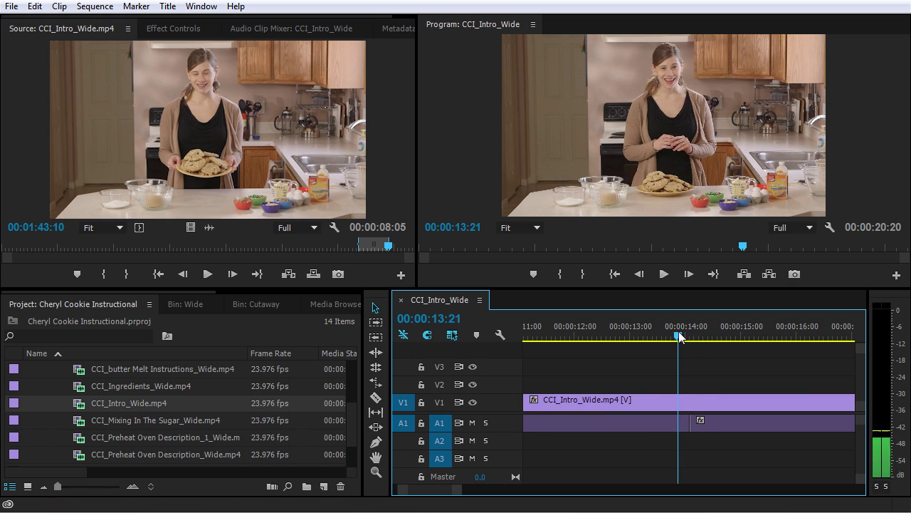
left_click(720, 423)
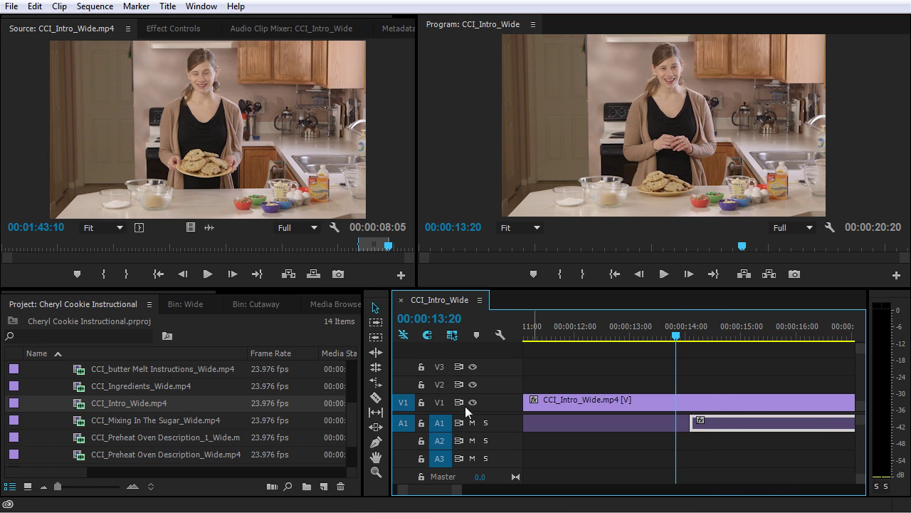
Step: Turn targeting for track V1 back on and undo the audio split
left_click(439, 403)
key("ctrl+z")
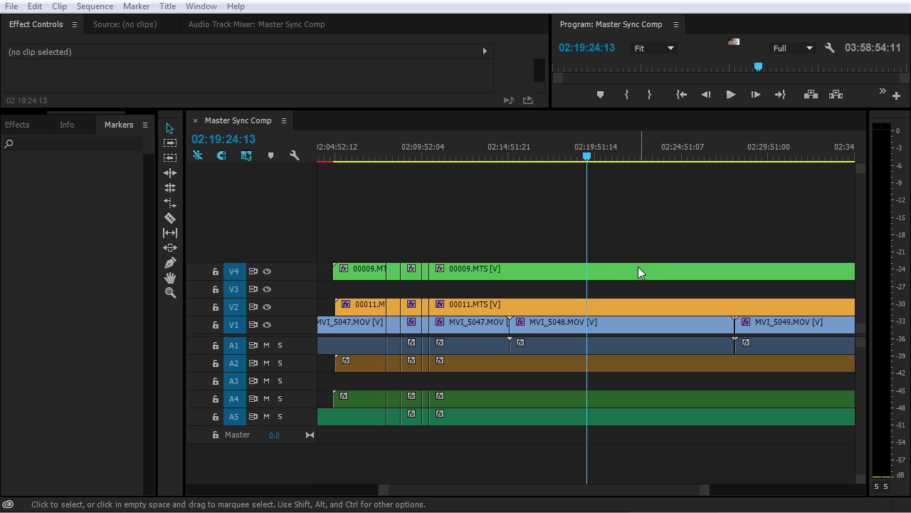
Step: Select the long 00009.MTS clip on V4 in Master Sync Comp, add an edit at 02:19:24:13, and move the playhead earlier
left_click(628, 271)
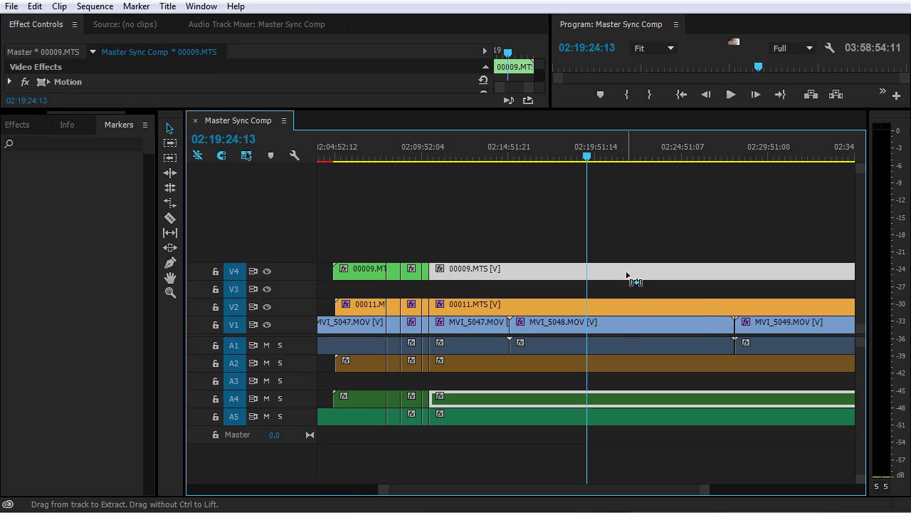
key("ctrl+k")
left_click_drag(586, 156, 560, 154)
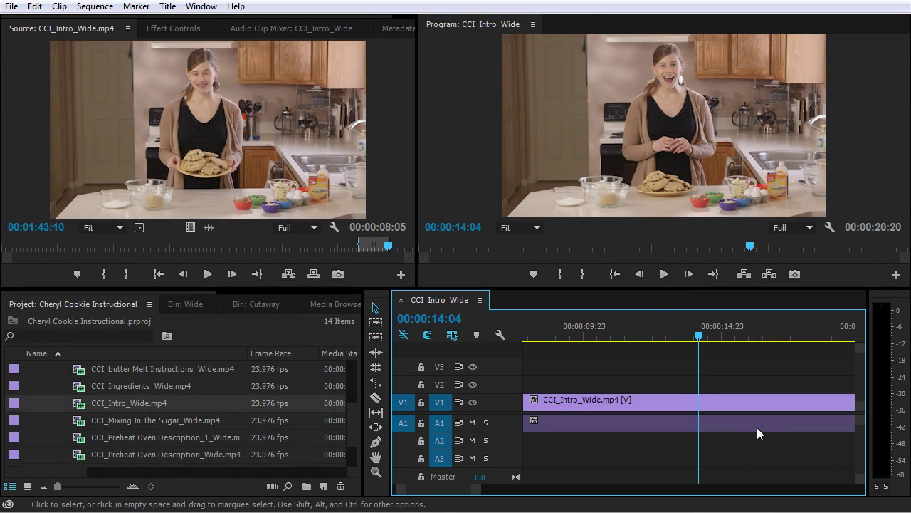
Step: Insert the marked CCI_Intro_Wide.mp4 source range at 00:00:14:04 on V1 and A1, and undo the insert
left_click(399, 192)
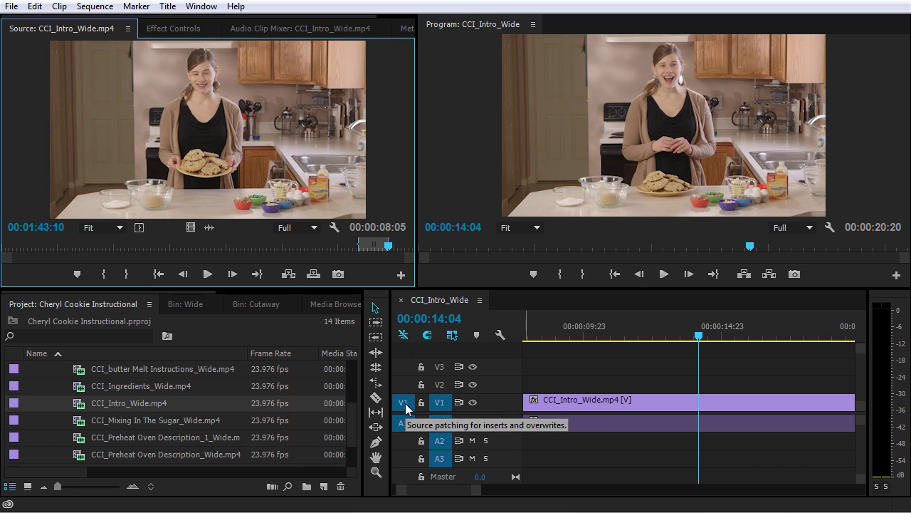
scroll(628, 398, "down", 2, "alt")
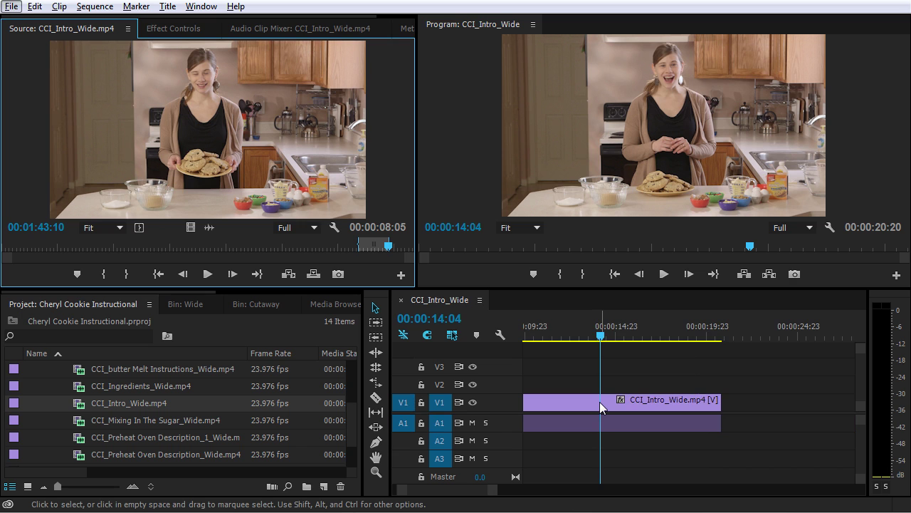
scroll(600, 402, "down", 2, "alt")
scroll(599, 402, "down", 1, "alt")
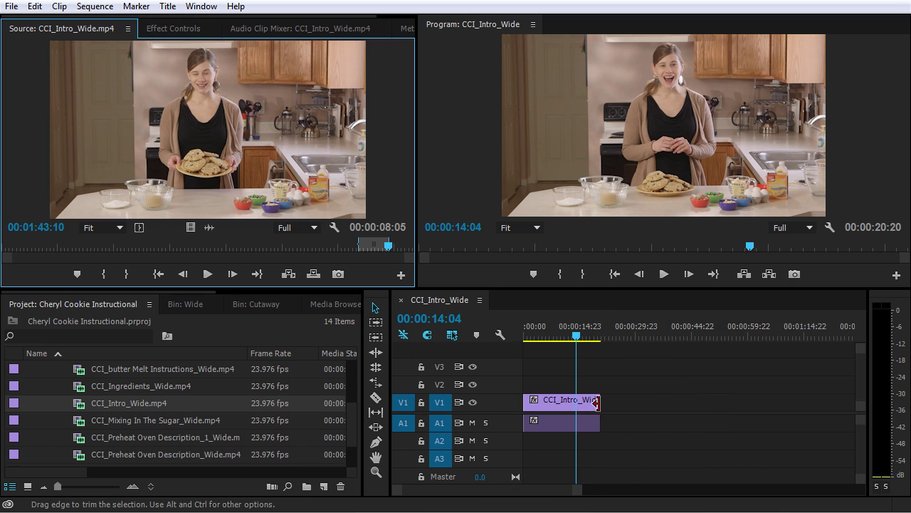
left_click(485, 494)
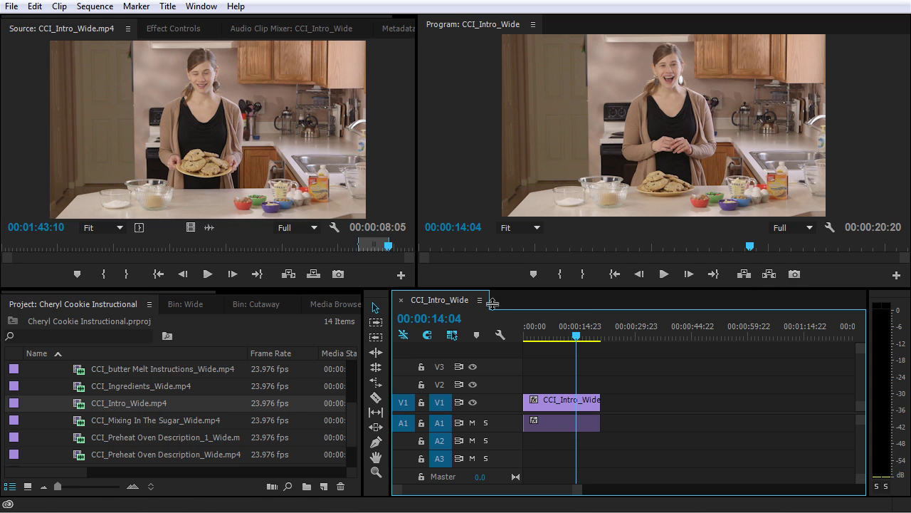
left_click(290, 276)
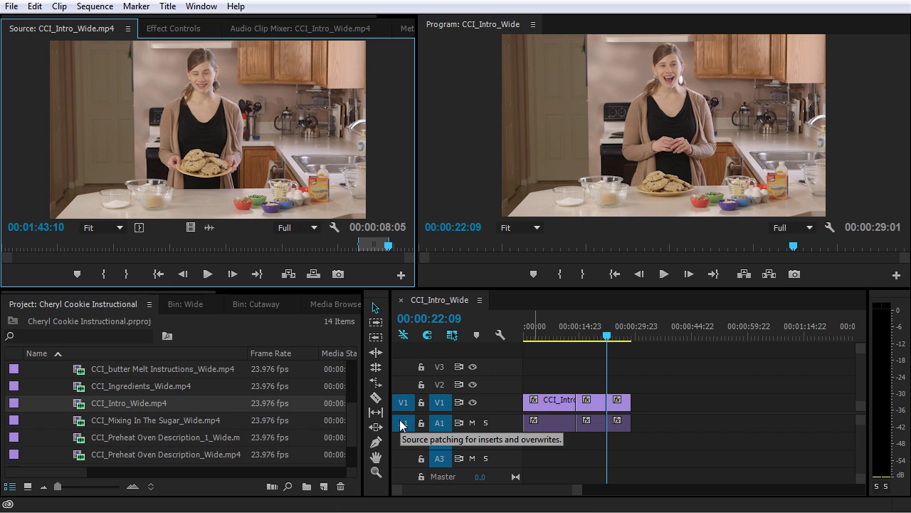
key("ctrl+z")
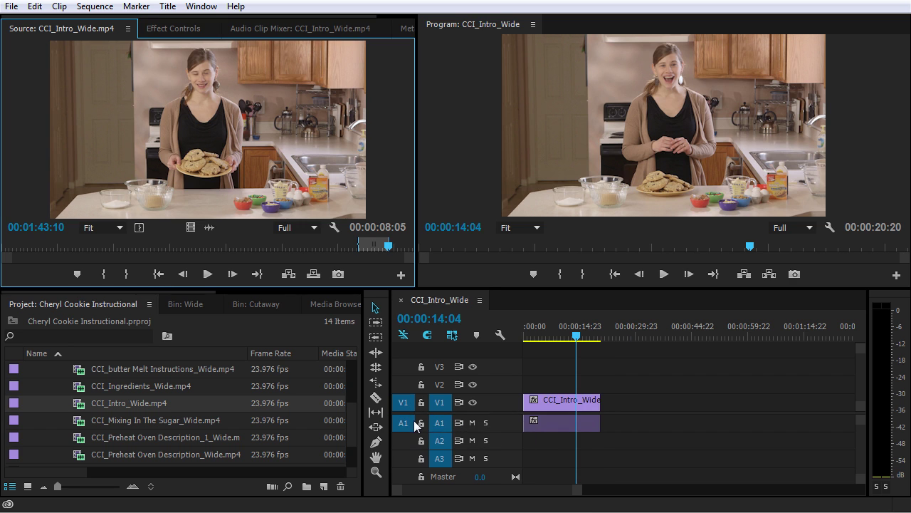
Step: Patch the source audio to A2 and the source video to V2, and insert the marked source range at the playhead
left_click(405, 425)
left_click(406, 440)
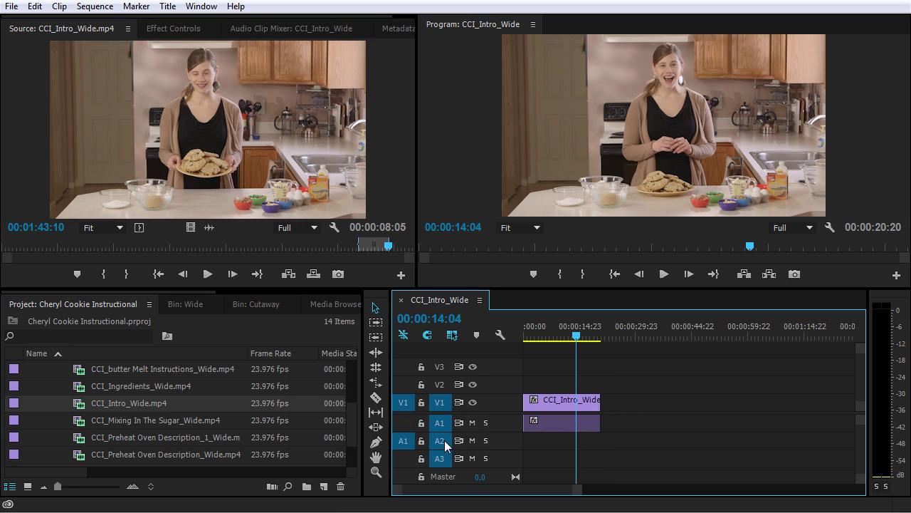
left_click(410, 385)
left_click(401, 387)
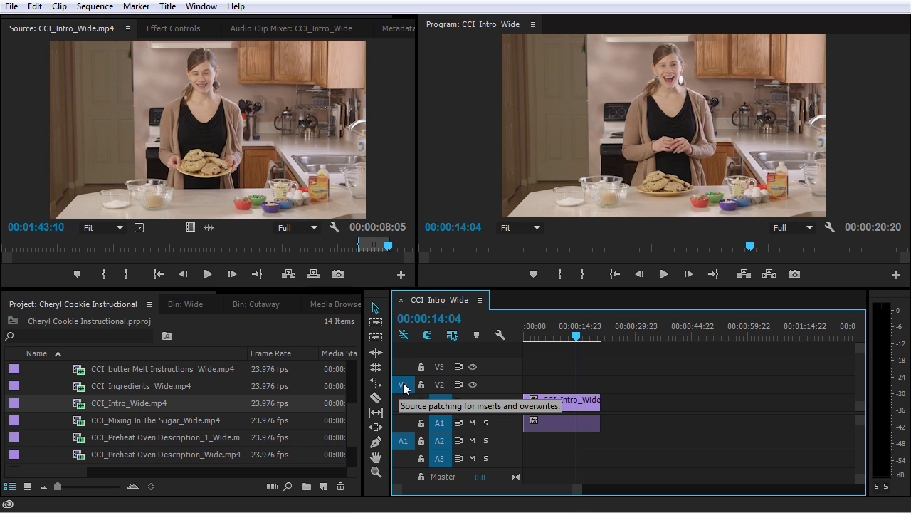
left_click(288, 274)
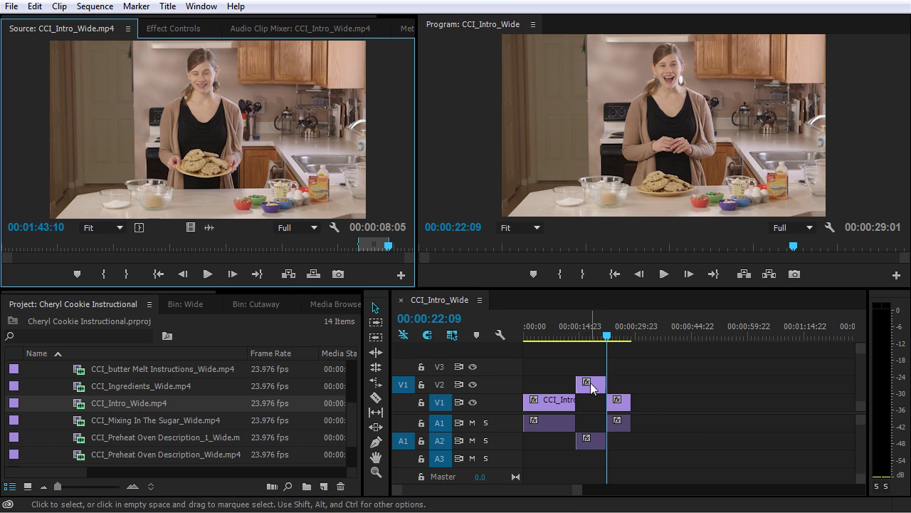
Step: Undo the insert and patch the source video and audio back to V1 and A1
key("ctrl+z")
left_click(402, 427)
left_click(403, 426)
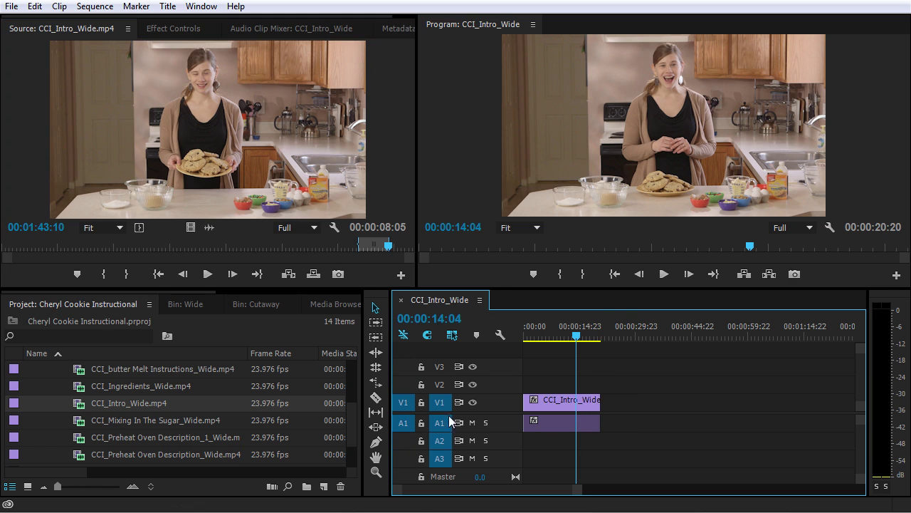
Step: Overwrite the sequence from 00:00:14:04 with the marked source range, play across the new cut, and undo the overwrite
left_click(313, 274)
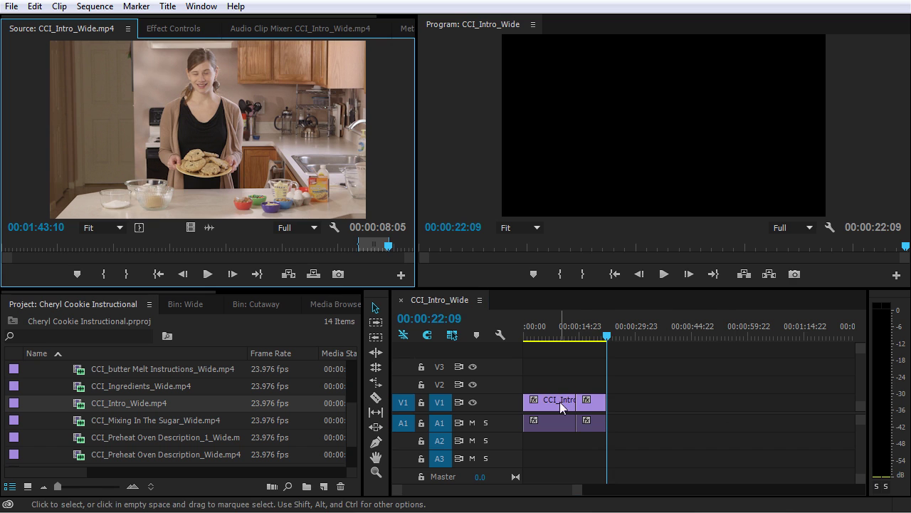
left_click_drag(574, 333, 573, 334)
key("space")
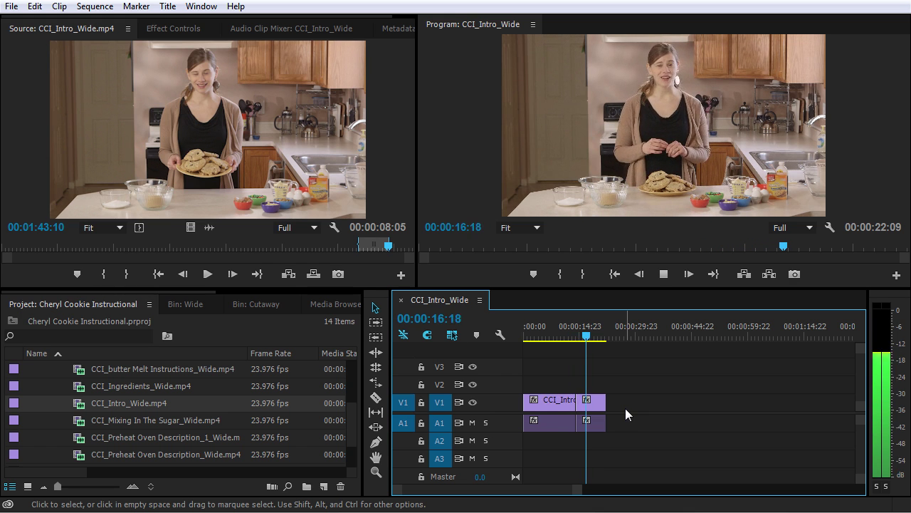
key("space")
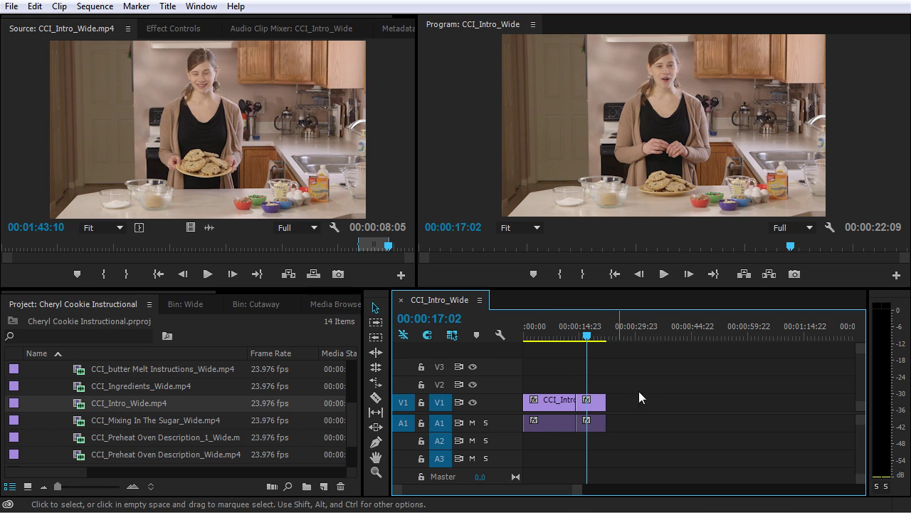
key("ctrl+z")
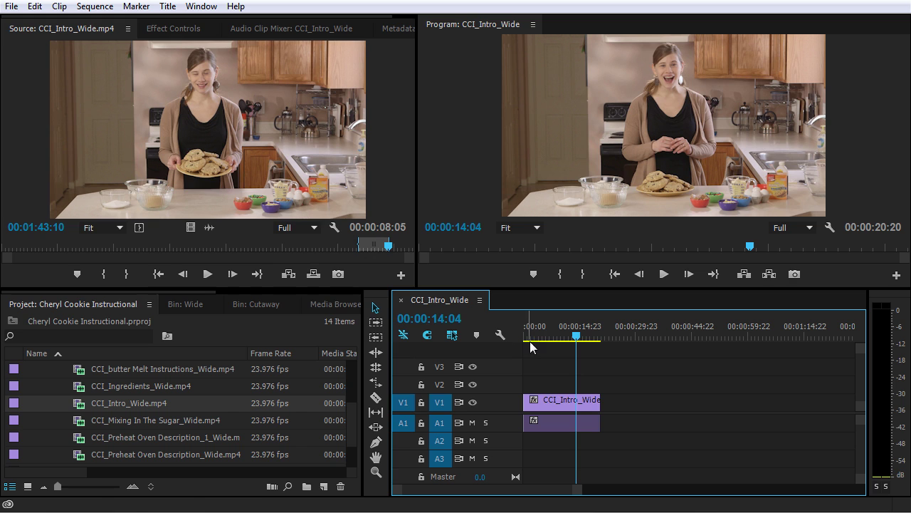
Step: Overwrite the sequence from the playhead with the marked CCI_Intro_Wide.mp4 source range on V1 and A1
left_click(398, 186)
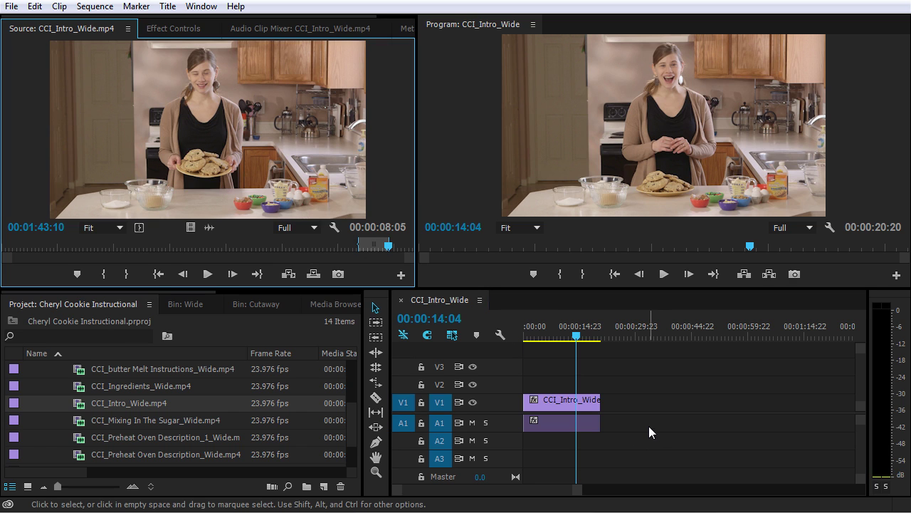
key(".")
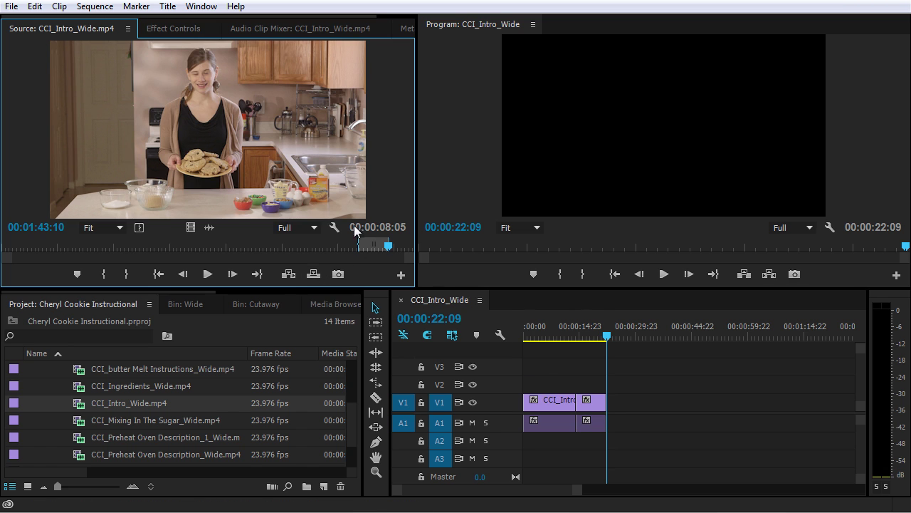
Step: Play across the cut between the two V1 clips and place the playhead just before it at 00:00:14:03
left_click(573, 332)
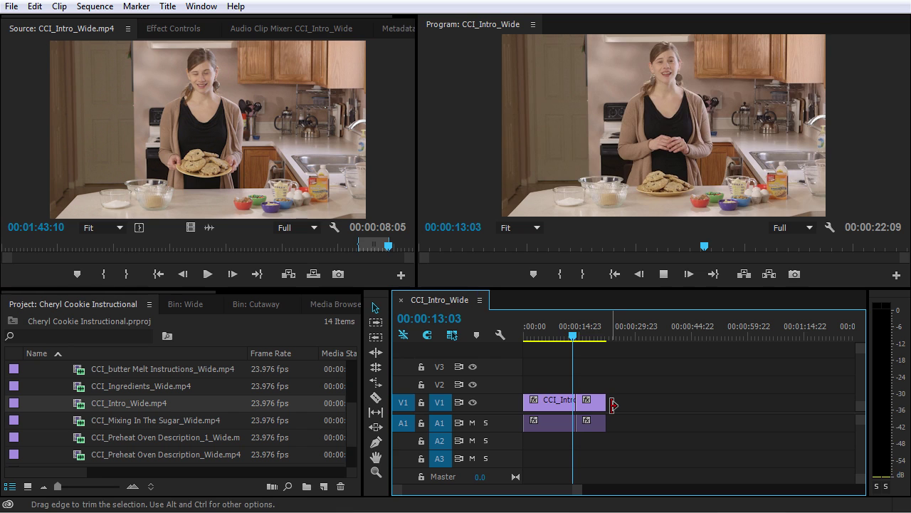
key("space")
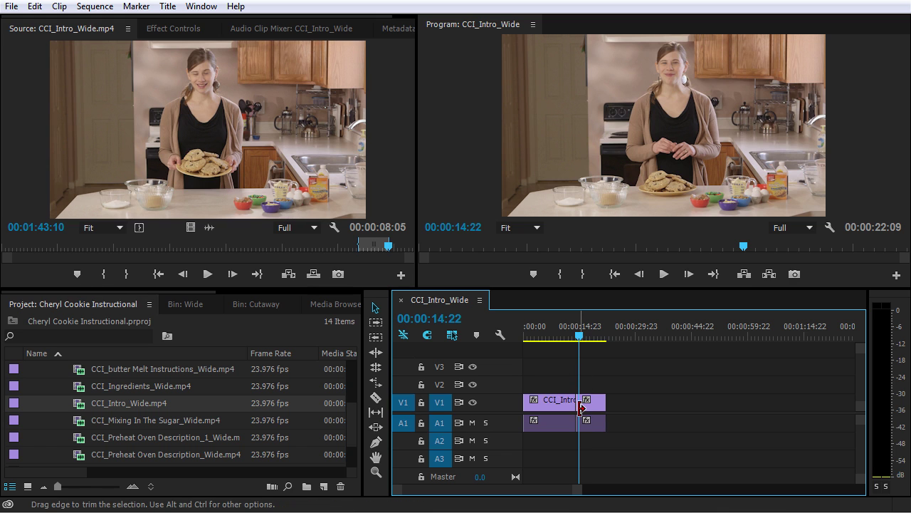
scroll(581, 406, "up", 5)
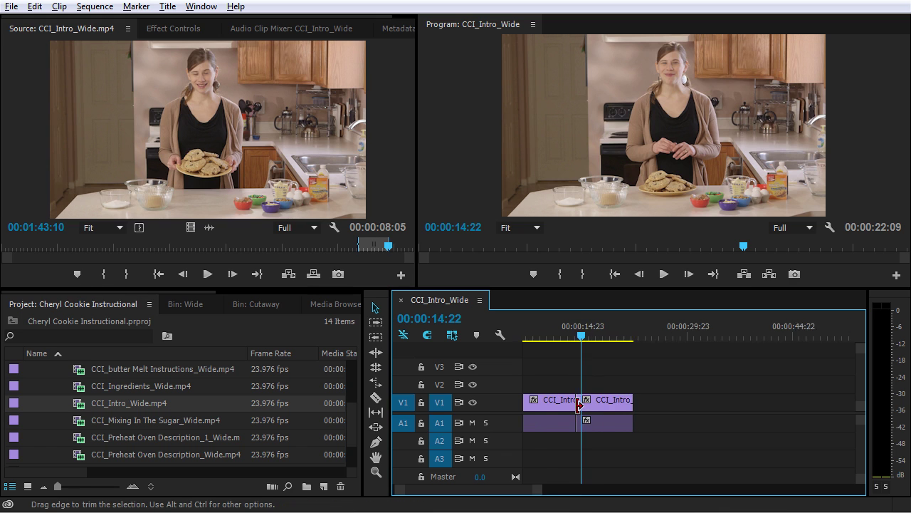
mouse_move(567, 336)
left_mouse_down()
mouse_move(596, 337)
mouse_move(577, 342)
mouse_move(584, 338)
left_mouse_up()
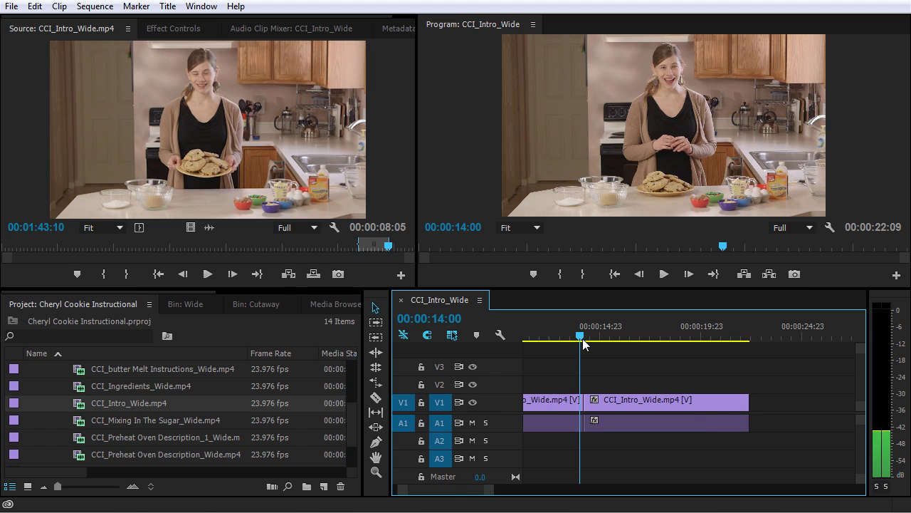
scroll(722, 410, "up", 3)
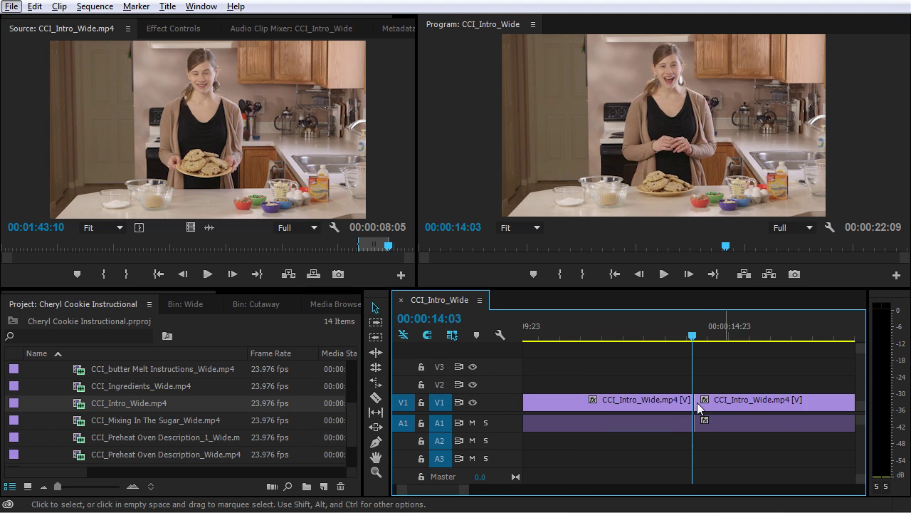
Step: Ripple-trim nine frames off the start of the second V1 clip and play across the cut
left_click(697, 402)
left_click_drag(702, 400, 716, 402)
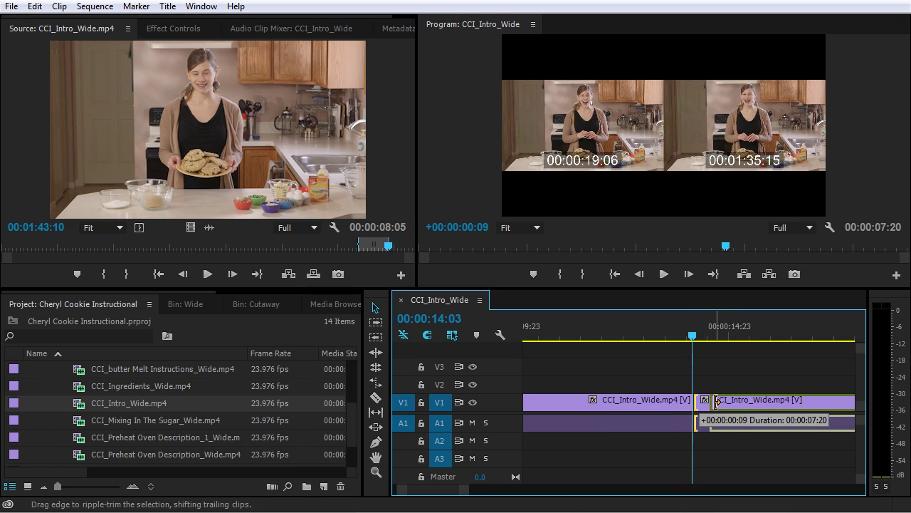
left_click_drag(716, 402, 717, 401)
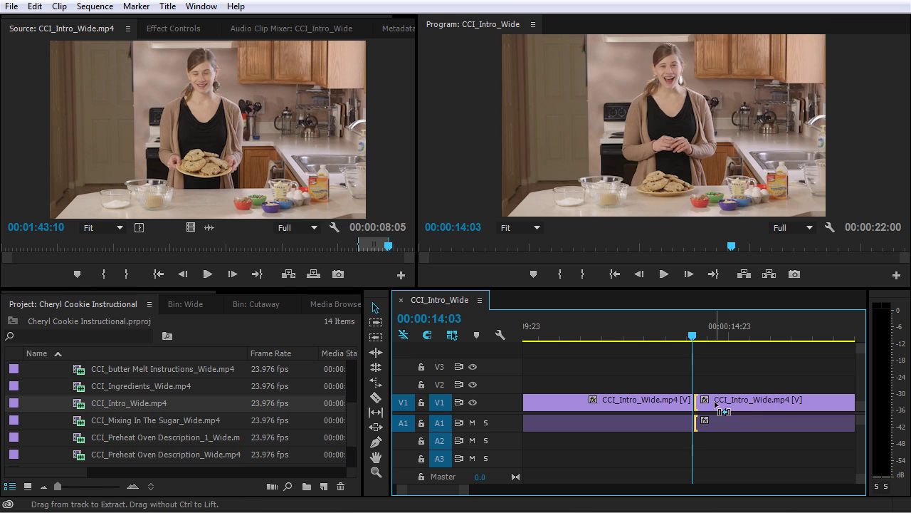
left_click(655, 337)
key("space")
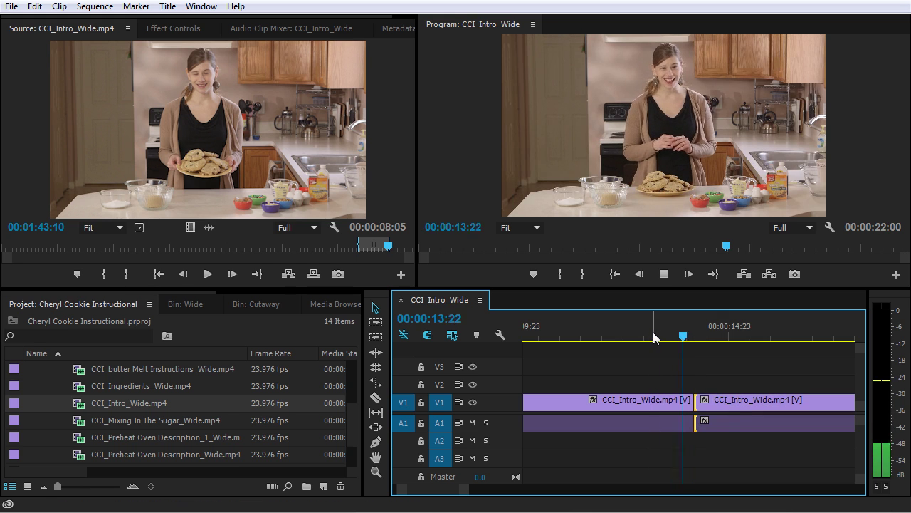
left_click(696, 336)
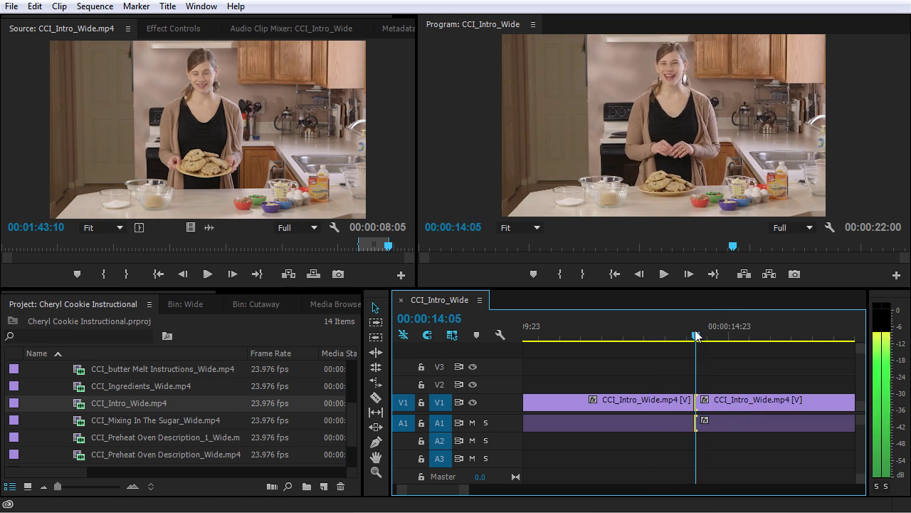
Step: Undo the nine-frame ripple trim and ripple-trim the end of the first V1 clip back to 00:00:14:01
left_click_drag(697, 336, 678, 336)
left_click_drag(699, 403, 689, 410)
left_click(664, 341)
key("space")
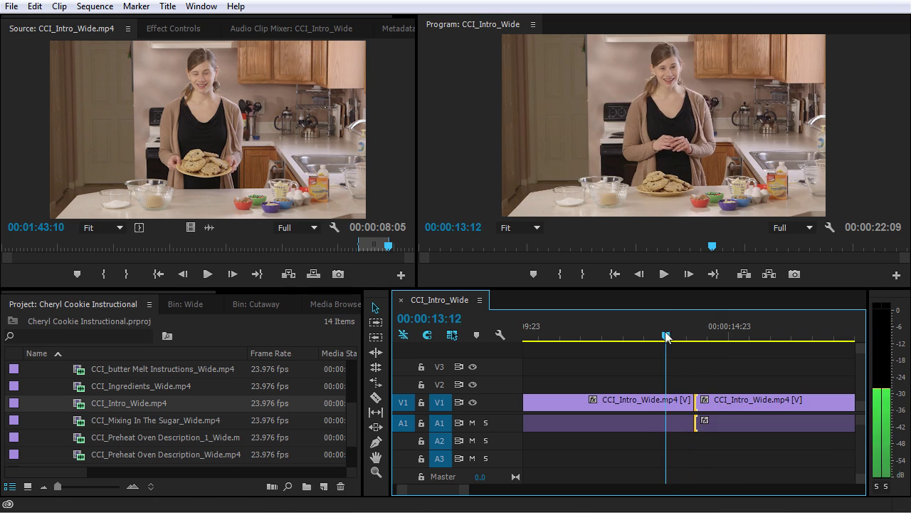
left_click_drag(655, 335, 684, 401)
left_click(684, 404)
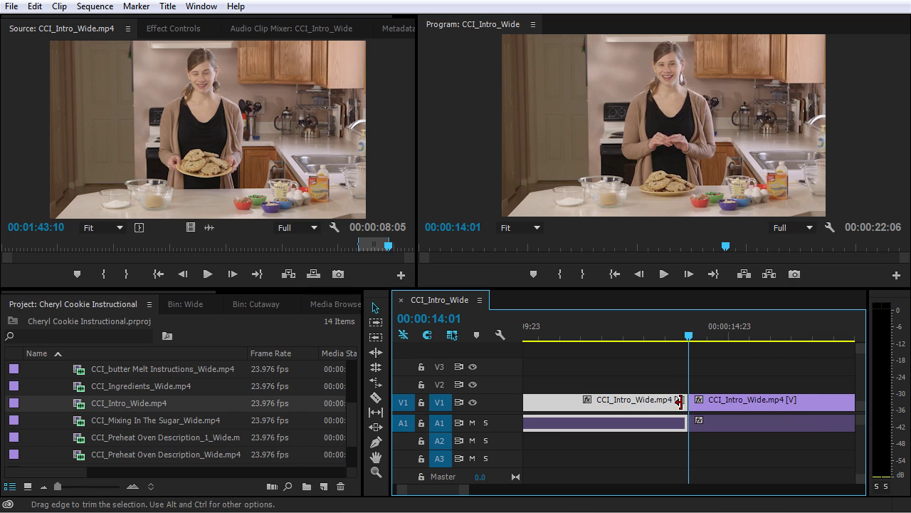
Step: Play across the trimmed cut twice and deselect the first V1 clip
left_click(642, 339)
key("space")
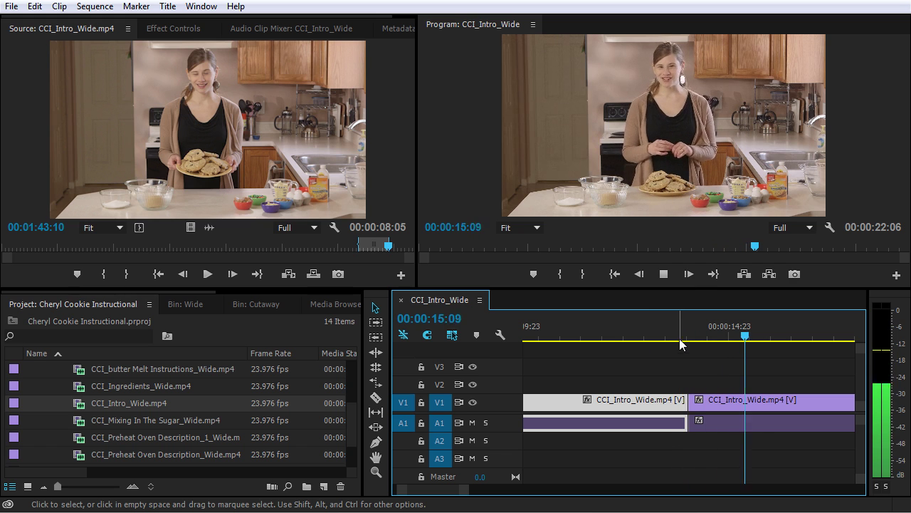
left_click(662, 335)
key("space")
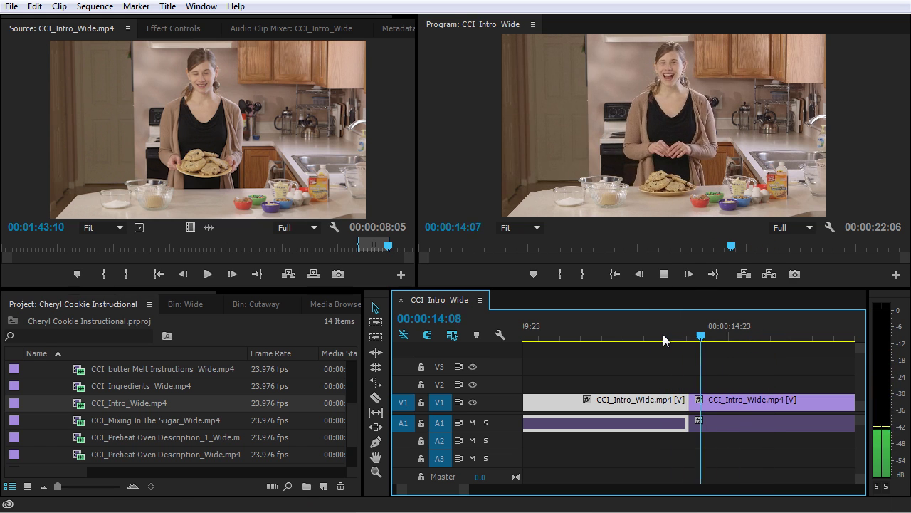
left_click(702, 366)
key("minus")
key("minus")
key("minus")
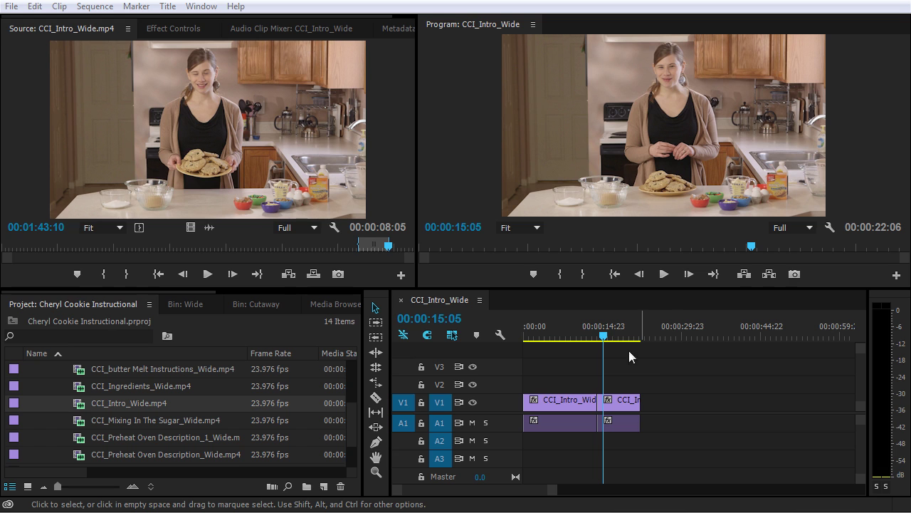
Step: Extend the end of the first V1 clip so the cut falls just after 00:00:16:02
key("space")
key("equal")
key("equal")
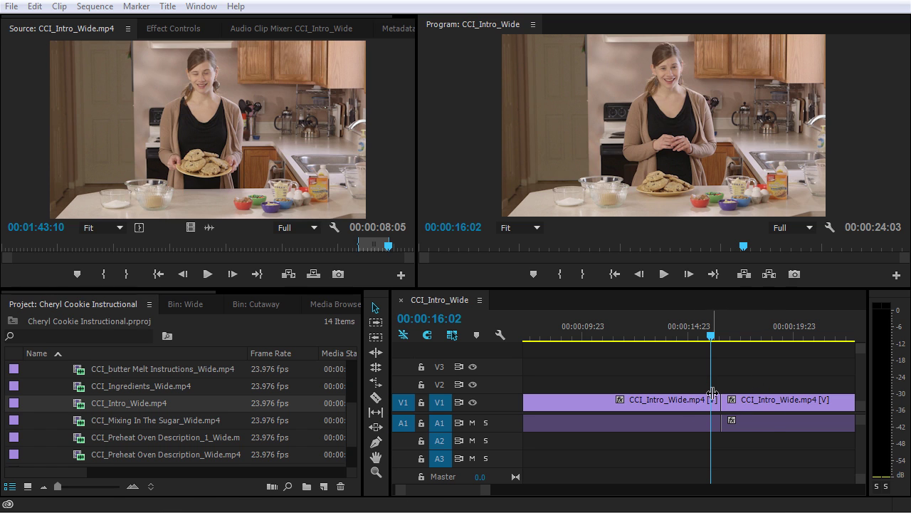
left_click(757, 384)
key("minus")
key("minus")
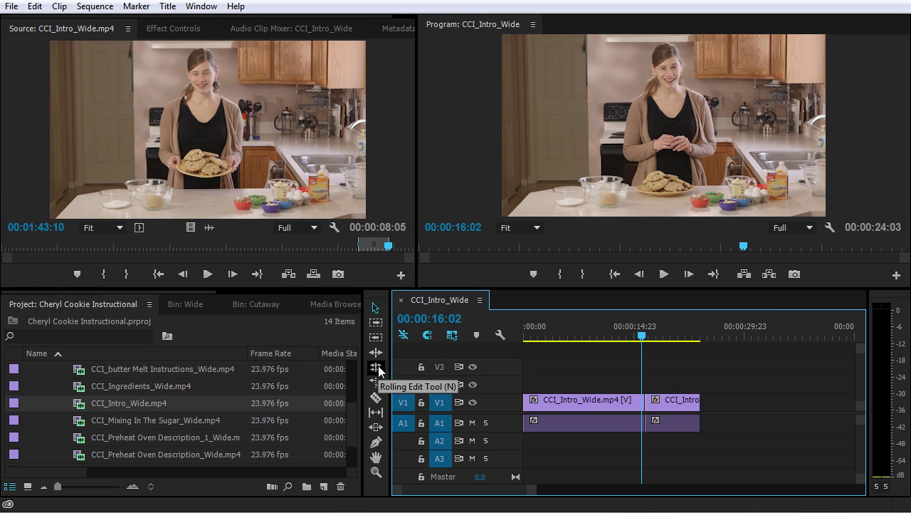
Step: Roll the cut between the two V1 clips back to about 00:00:14:23 and return it to its previous position
left_click(647, 404)
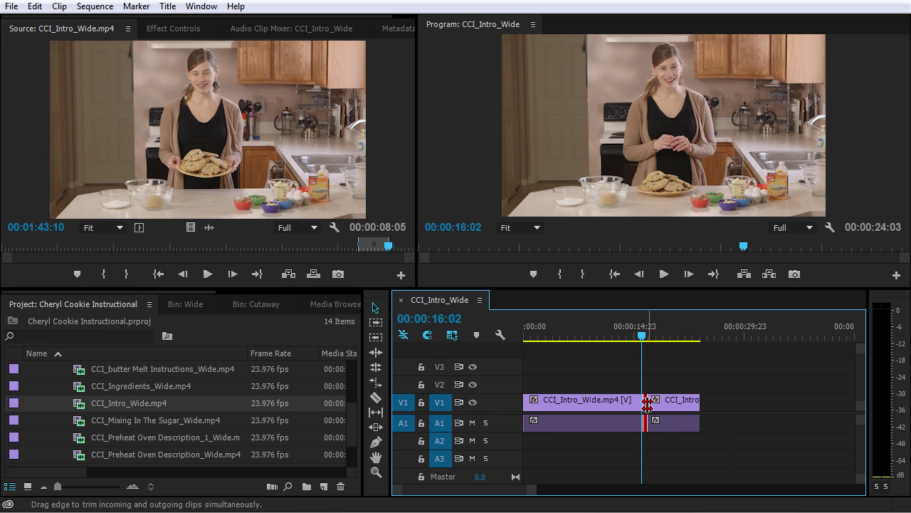
mouse_move(647, 404)
left_mouse_down()
mouse_move(634, 405)
mouse_move(658, 390)
mouse_move(638, 405)
left_mouse_up()
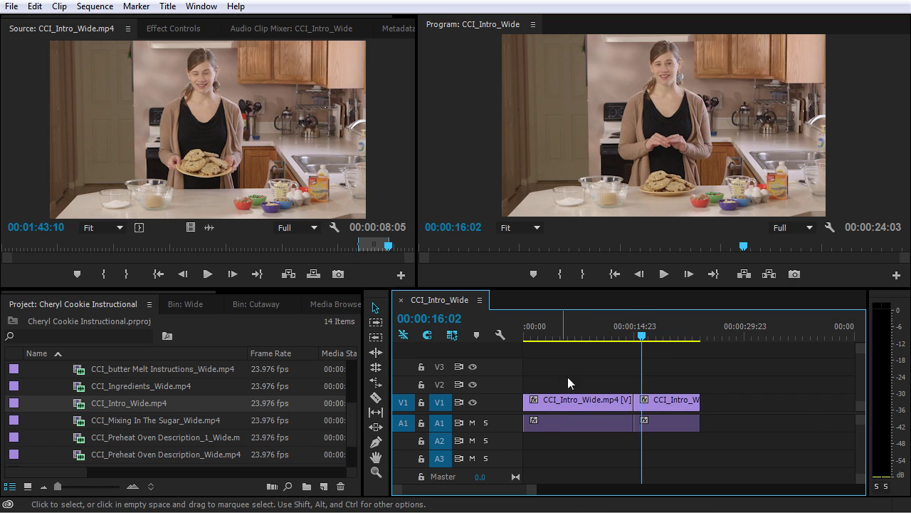
left_click_drag(634, 403, 645, 403)
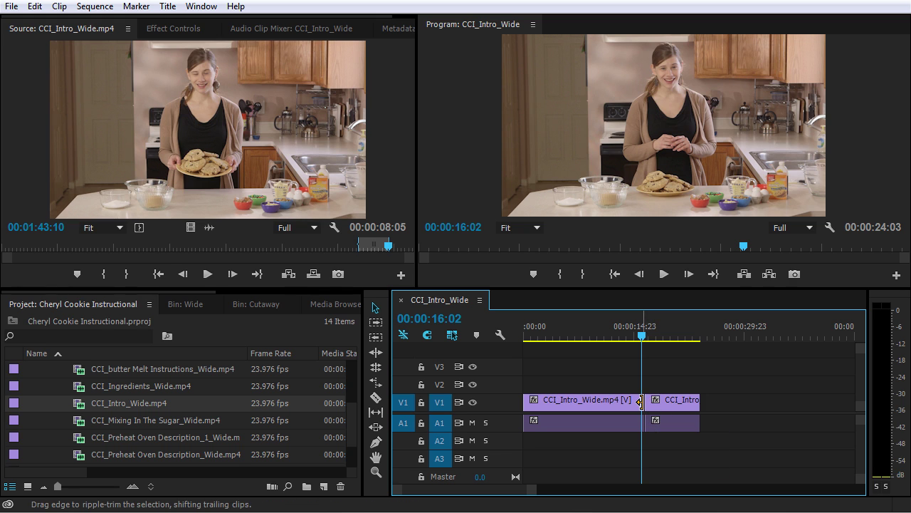
Step: Ripple-trim about 00:00:03:14 off the end of the first V1 clip and select that clip
left_click_drag(640, 402, 614, 407)
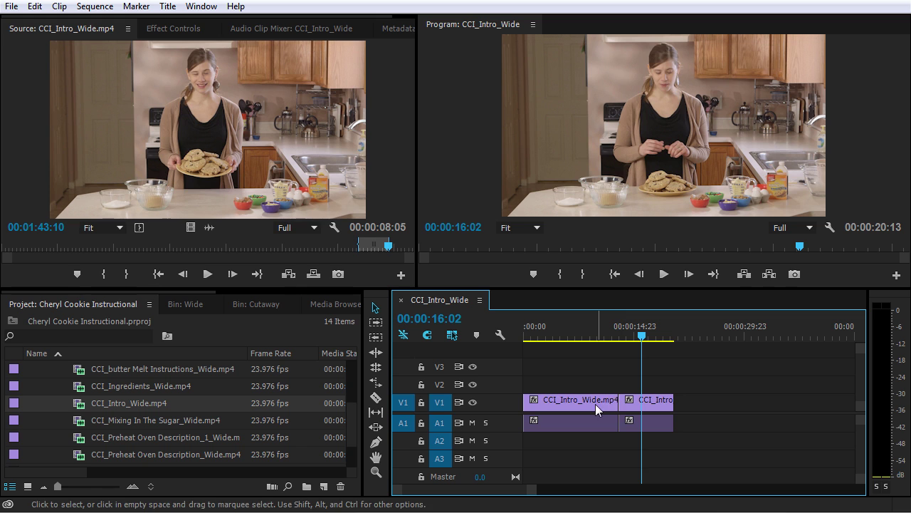
left_click(592, 404)
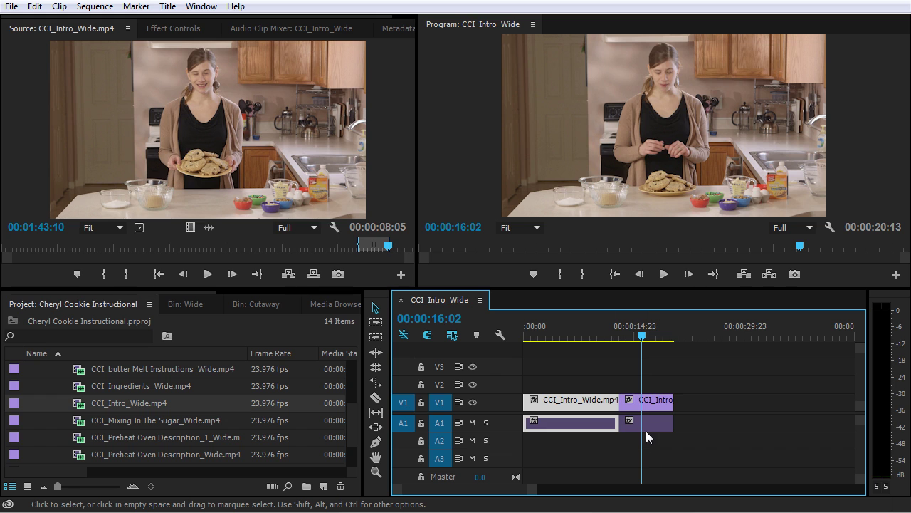
Step: Trim the first clip's end to about 00:00:14:12 without rippling, and try closing the gap by moving the second clip against it
left_click_drag(618, 427, 622, 404)
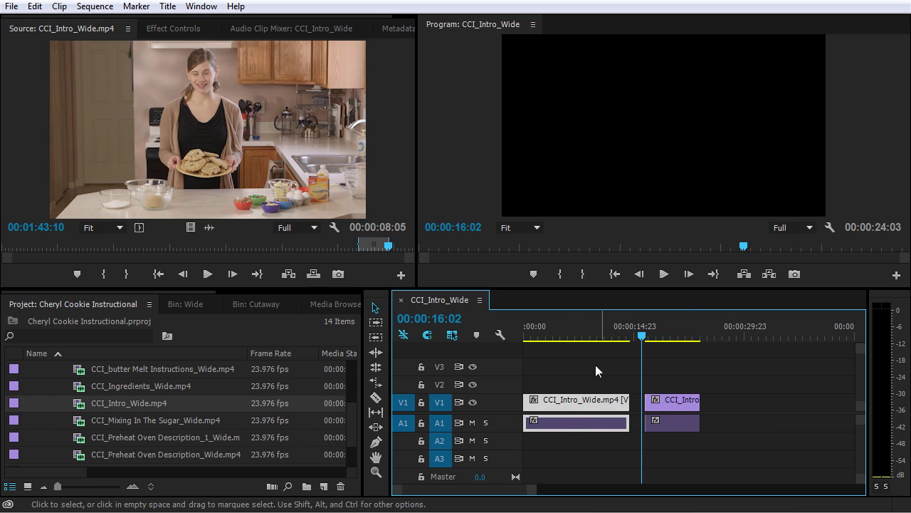
left_click(668, 403)
left_click_drag(668, 405, 655, 409)
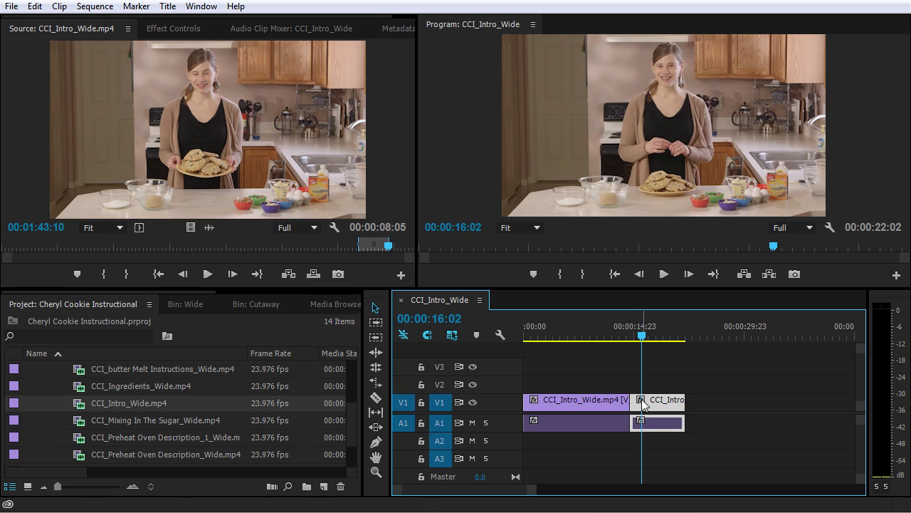
left_click_drag(654, 427, 668, 427)
Step: Ripple-delete the gap between the two V1 clips, and undo both the deletion and the trim
right_click(636, 404)
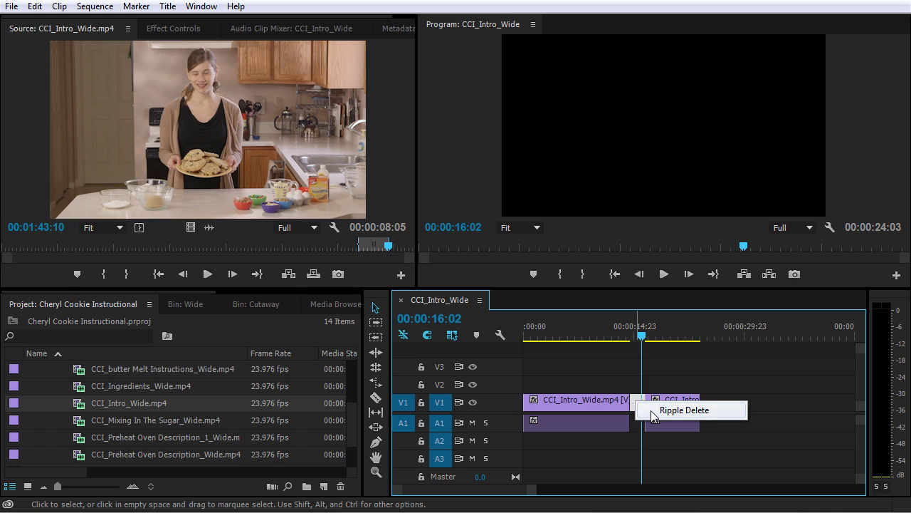
left_click(670, 410)
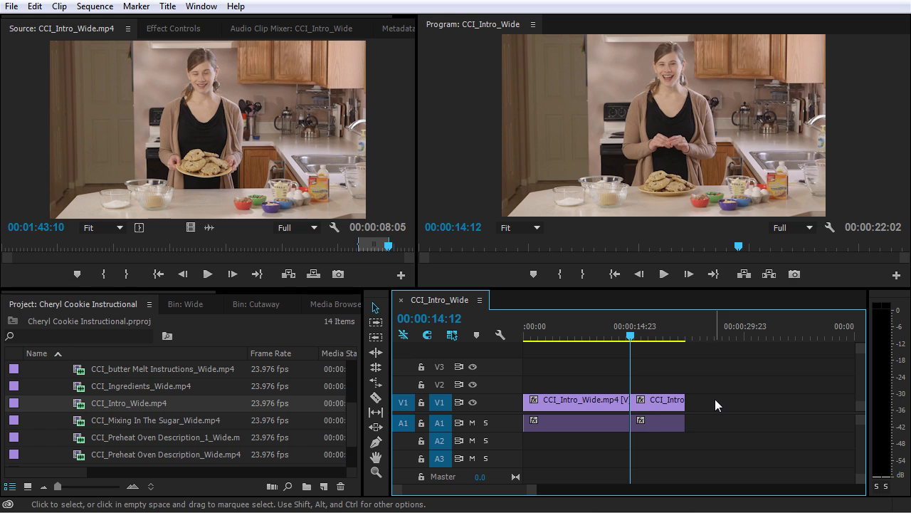
key("ctrl+z")
key("ctrl+z")
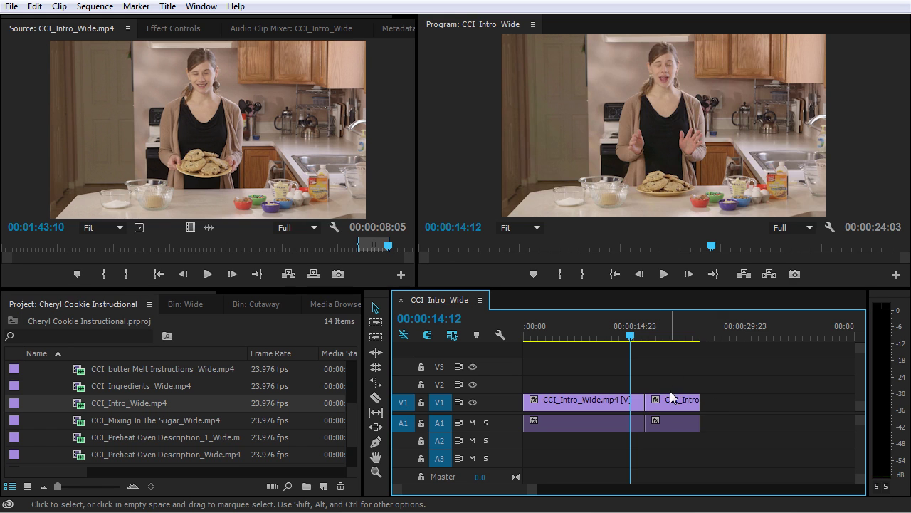
Step: Play through the cut, place the playhead at 00:00:16:08, and roll the cut between the two clips to it
key("space")
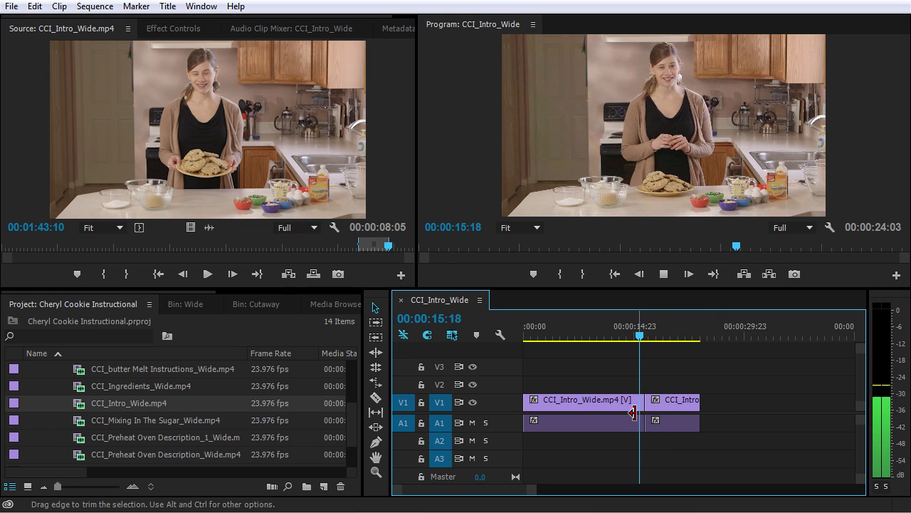
key("=")
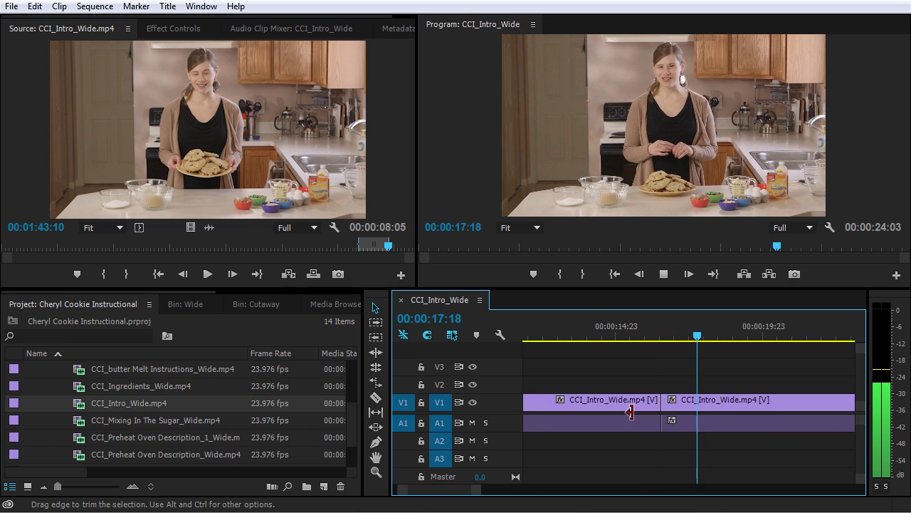
key("space")
left_click_drag(605, 327, 658, 343)
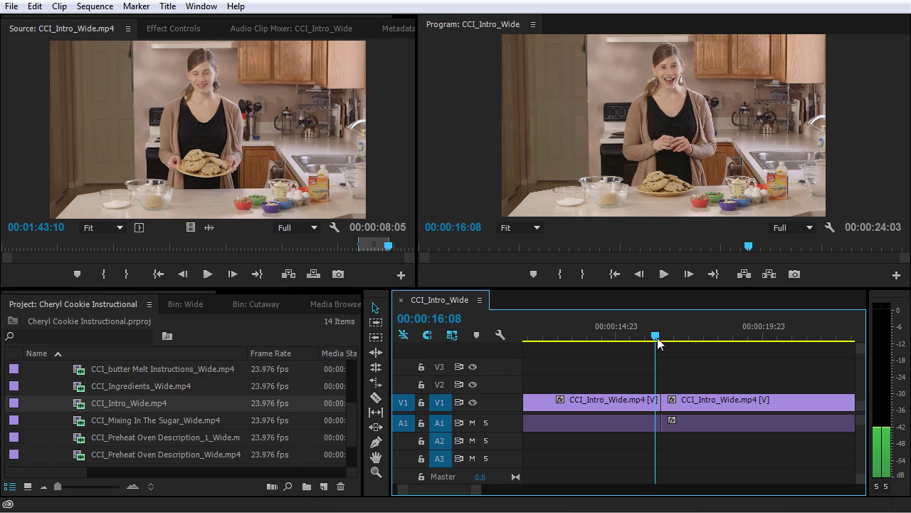
left_click(662, 405)
left_click_drag(663, 405, 655, 404)
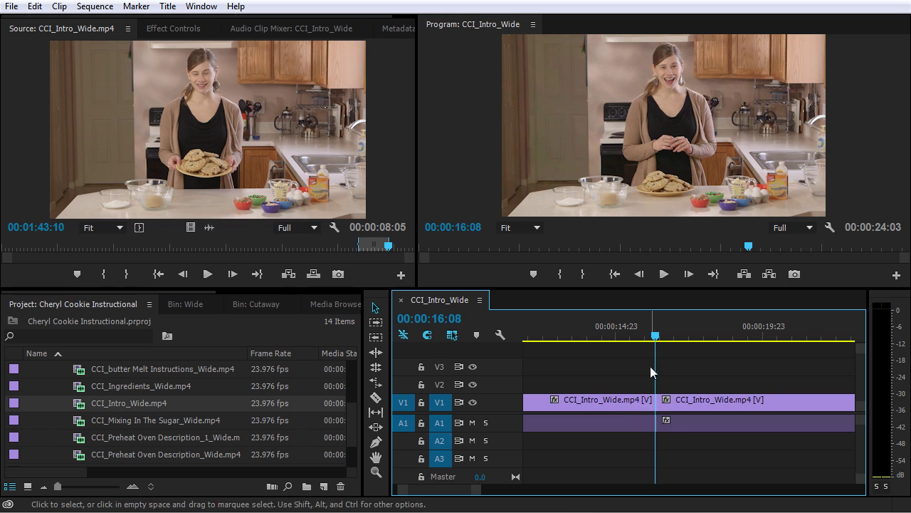
Step: Play across the rolled cut and place the playhead at 00:00:17:03
left_click(627, 337)
key("space")
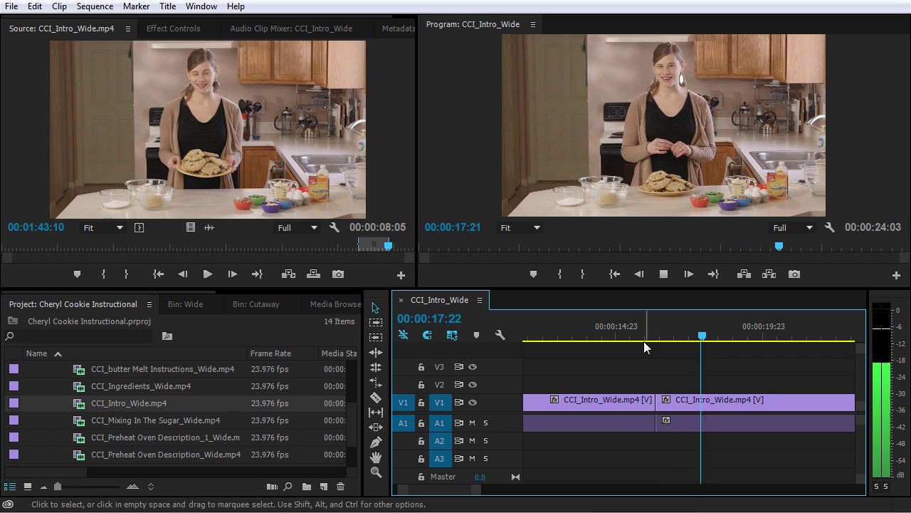
key("space")
key("minus")
left_click(650, 338)
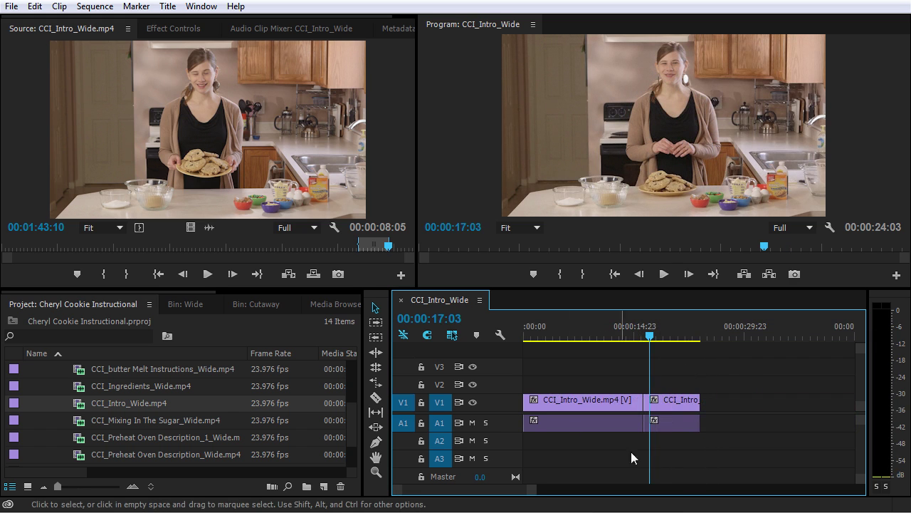